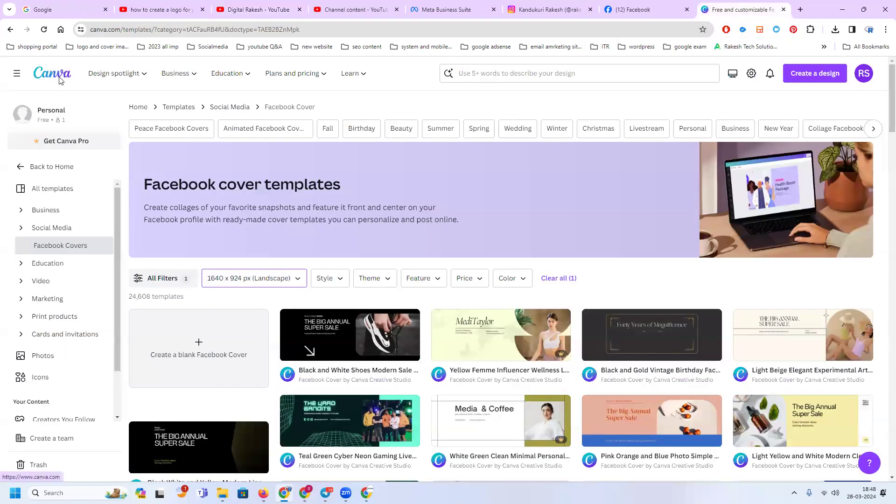
# Open the Canva Pro plan page from the home page and review its overview of upgrade benefits and AI features
pyautogui.click(63, 74)
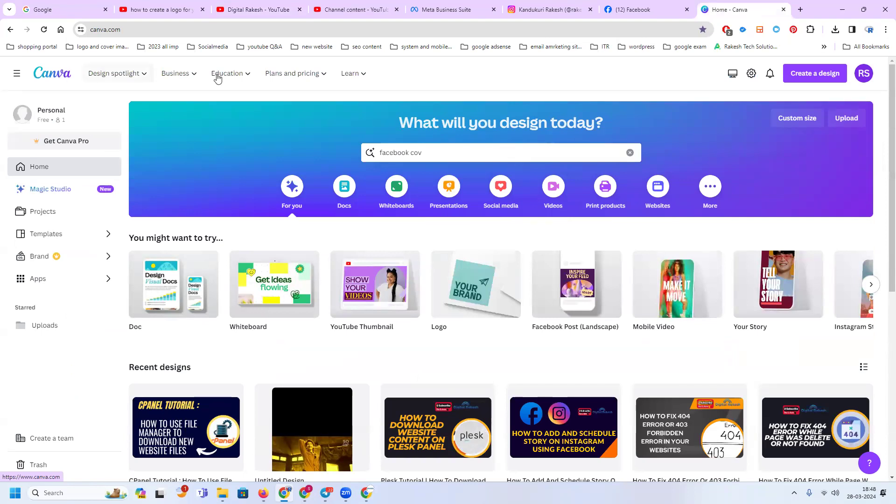
pyautogui.moveTo(311, 76)
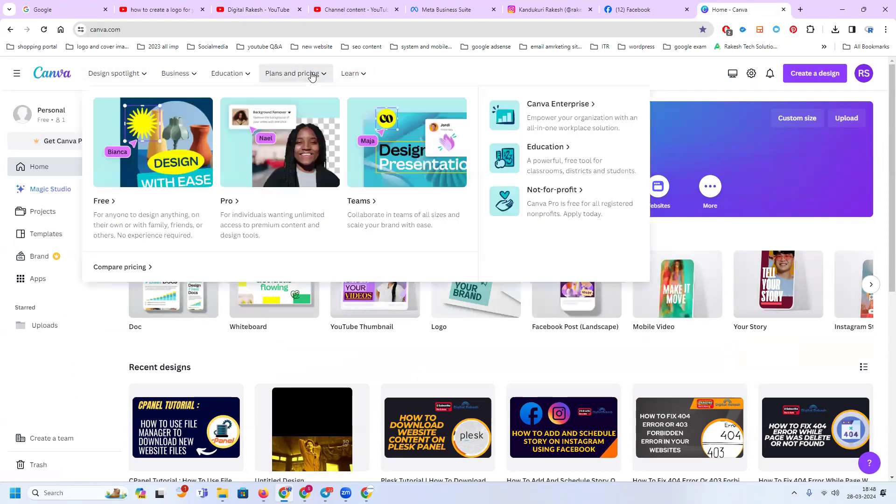
pyautogui.click(266, 180)
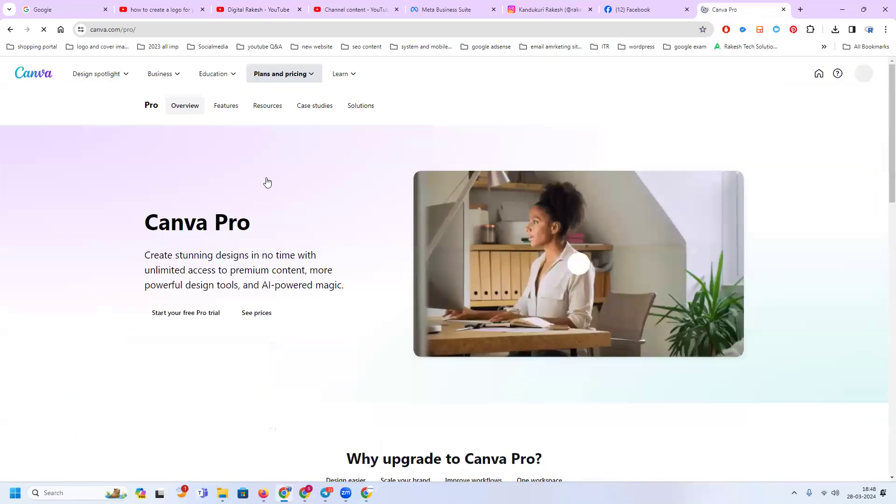
pyautogui.scroll(-3, 289, 223)
pyautogui.scroll(-4, 290, 223)
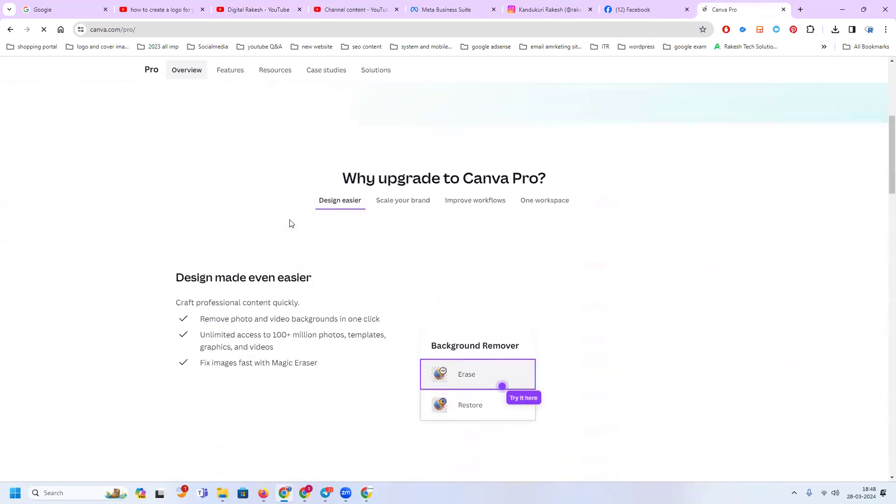
pyautogui.scroll(-2, 290, 223)
pyautogui.scroll(-4, 290, 223)
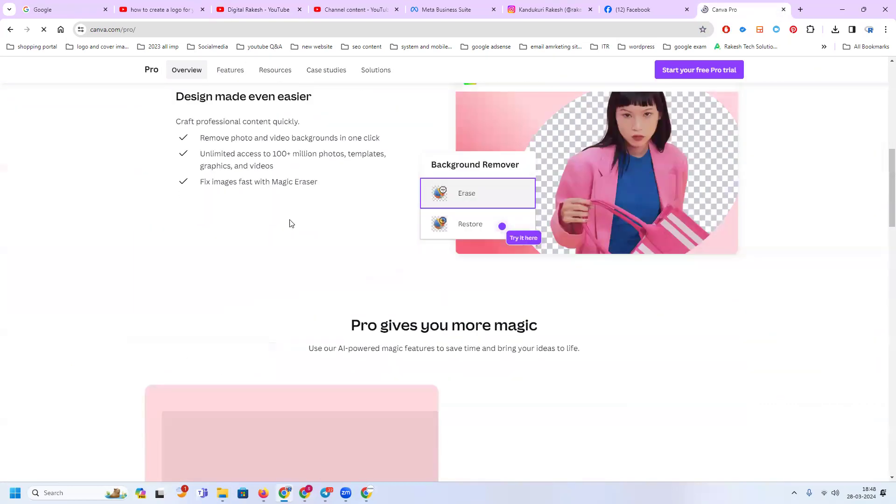
pyautogui.scroll(-3, 290, 222)
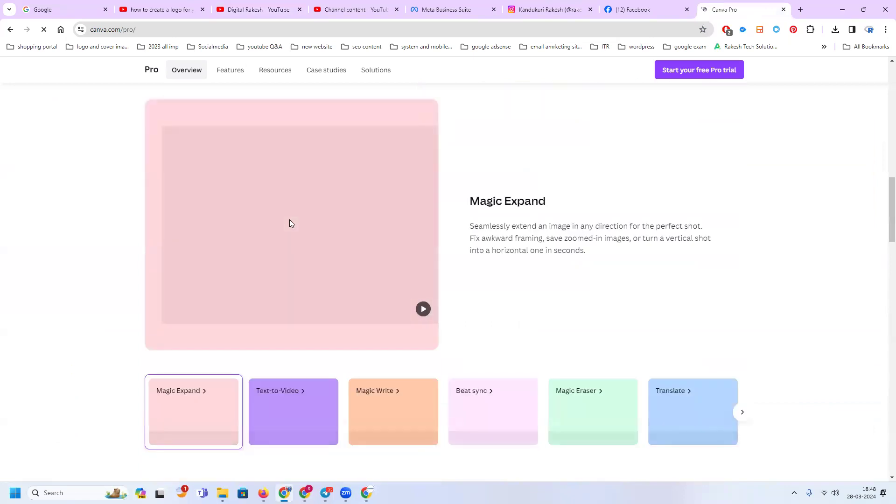
pyautogui.scroll(11, 428, 202)
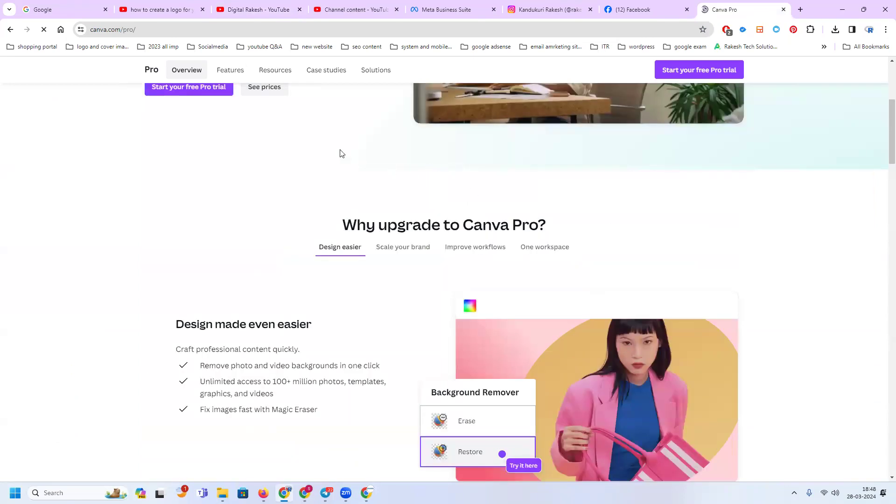
pyautogui.scroll(3, 268, 96)
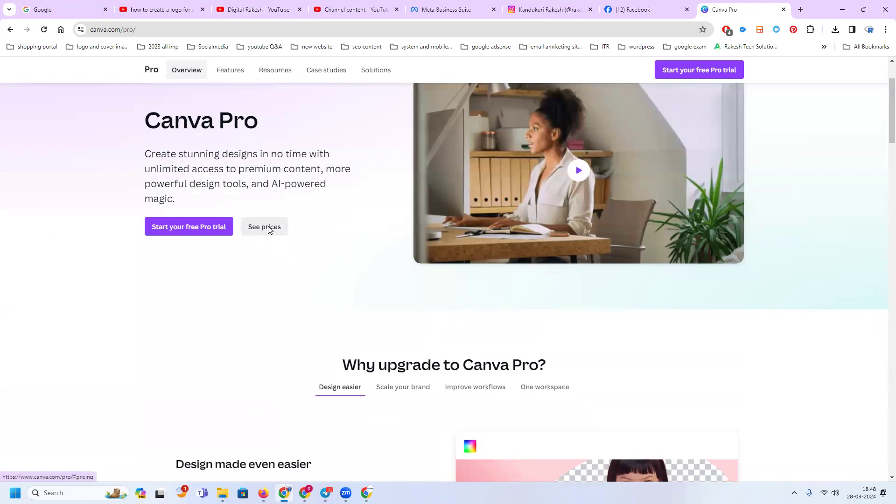
# View the prices and included features of the Canva Free and Canva Pro plans
pyautogui.click(268, 229)
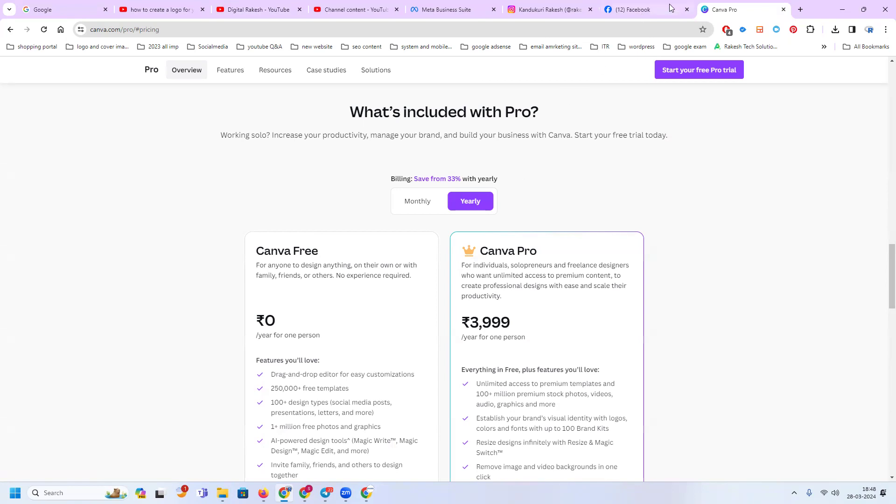
pyautogui.scroll(10, 199, 134)
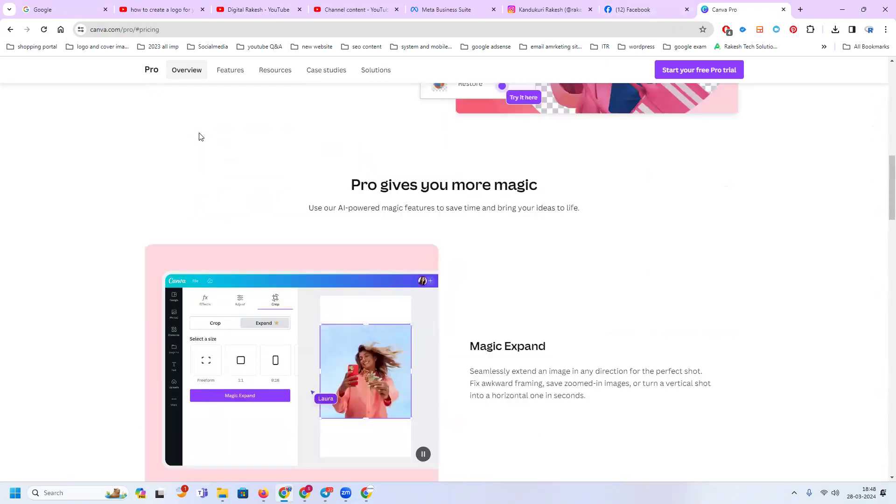
pyautogui.scroll(12, 198, 136)
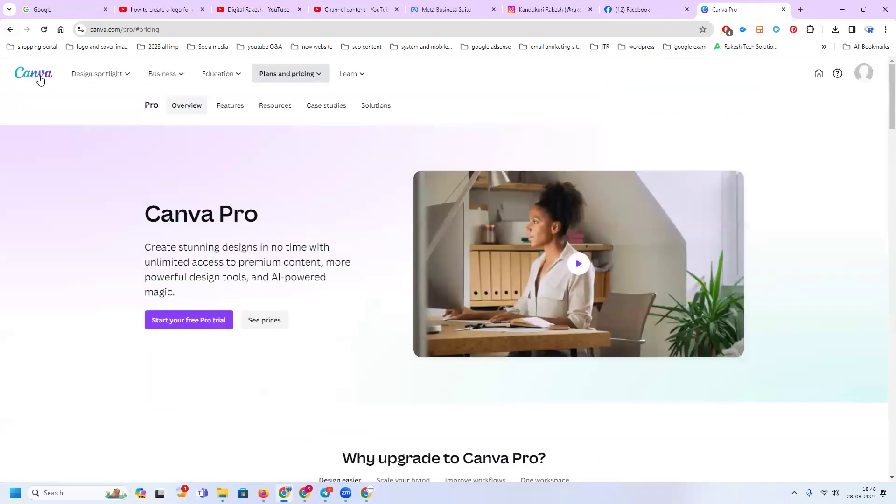
# Return to the home page, search for "logo" and open the Logo template category
pyautogui.click(40, 80)
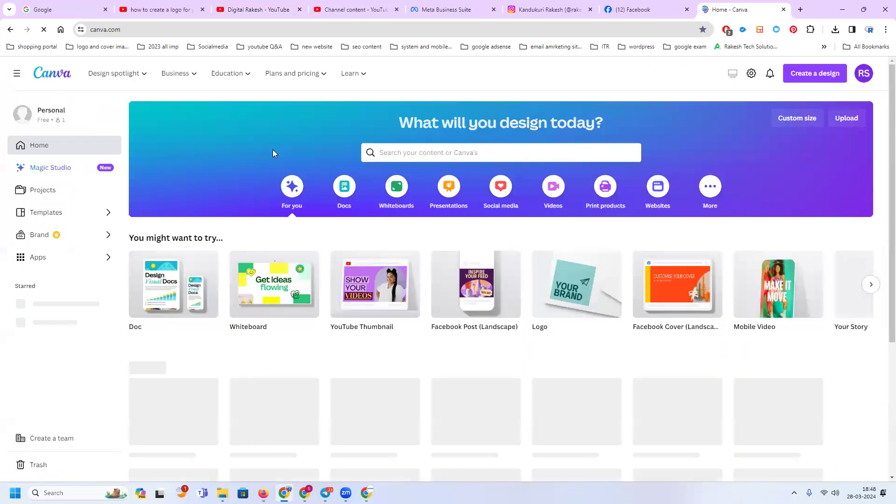
pyautogui.click(408, 153)
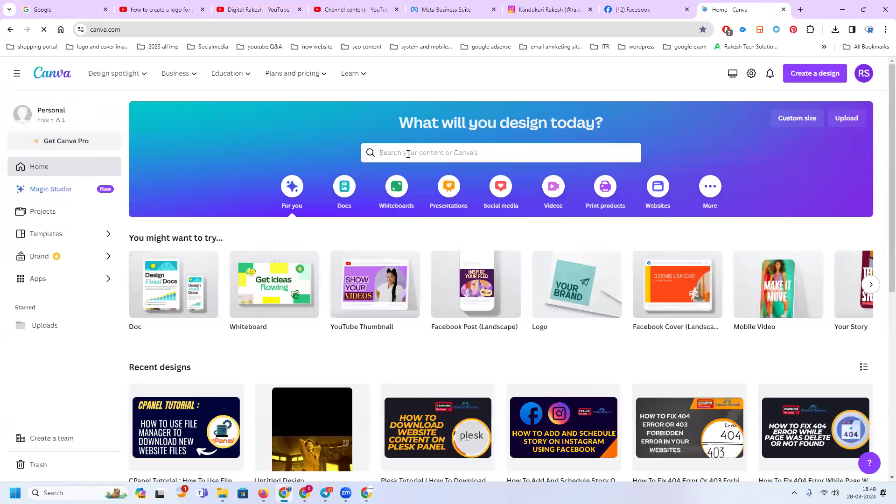
pyautogui.write('logo')
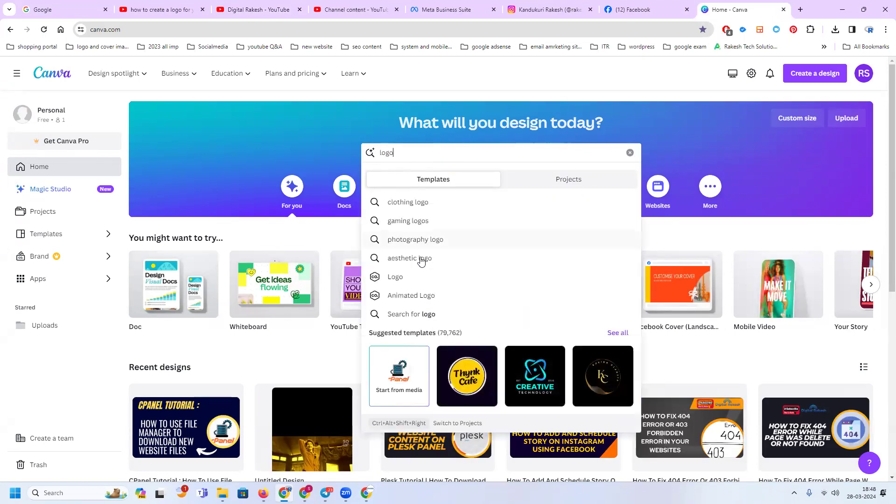
pyautogui.click(420, 279)
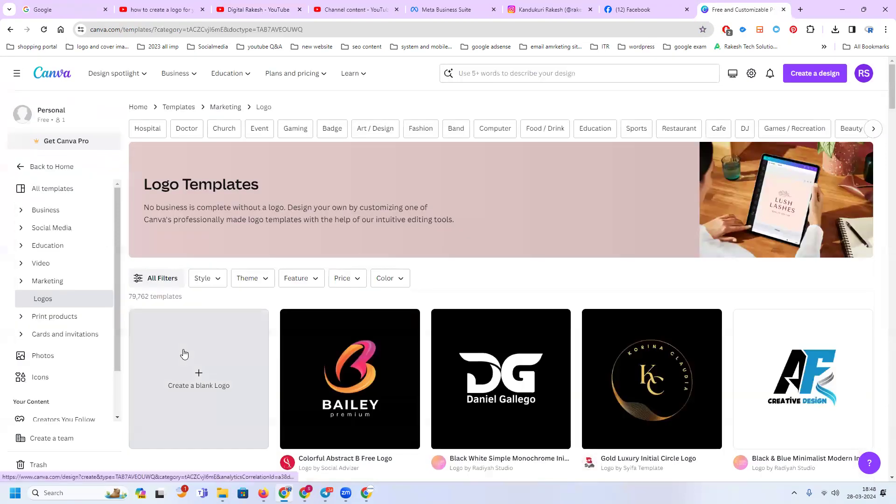
# Look through the logo templates and create a blank Logo design
pyautogui.scroll(-4, 184, 353)
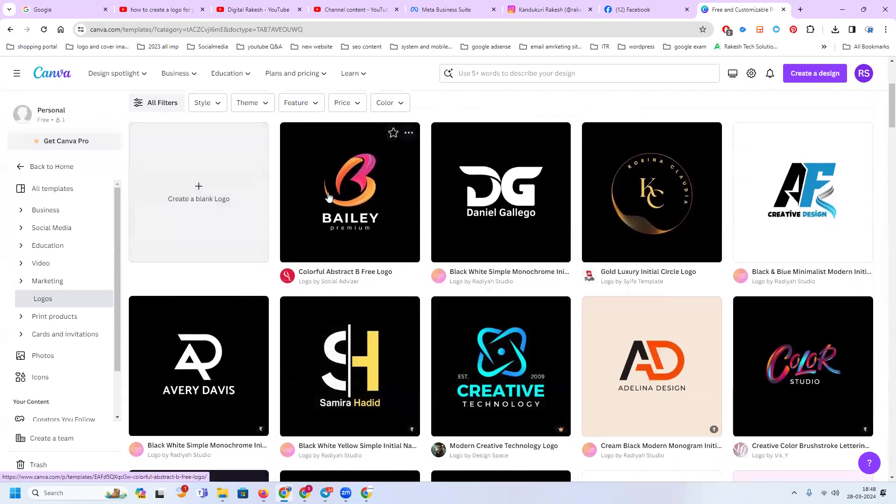
pyautogui.scroll(-3, 795, 334)
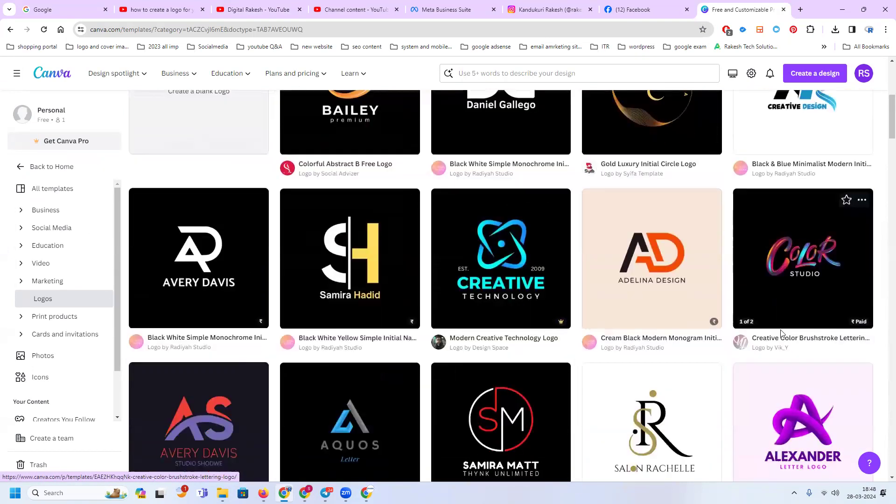
pyautogui.scroll(3, 305, 277)
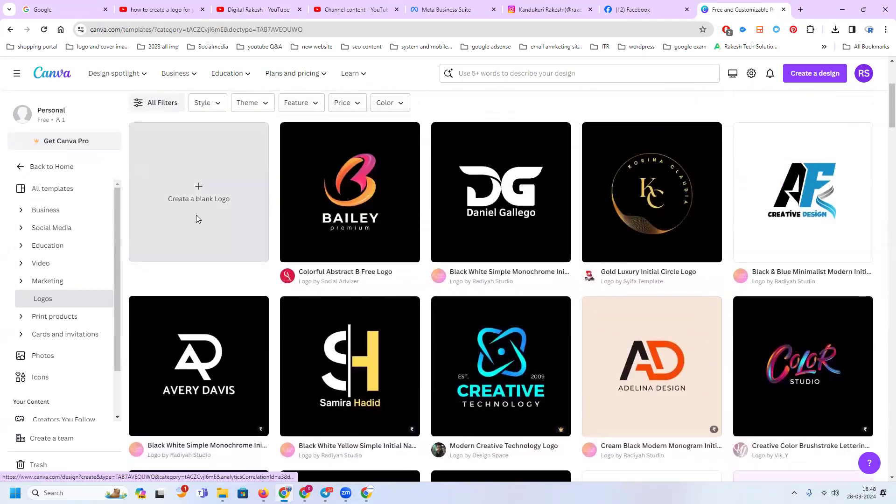
pyautogui.click(197, 219)
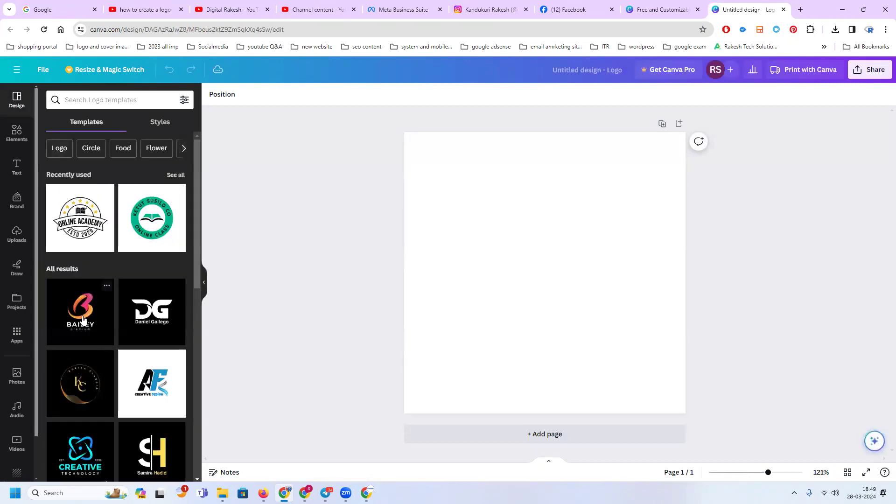
# Apply the White And Black Modern Abstract Beauty Logo template with the black R and gold S monogram to the blank page
pyautogui.scroll(-4, 75, 270)
pyautogui.scroll(-3, 92, 276)
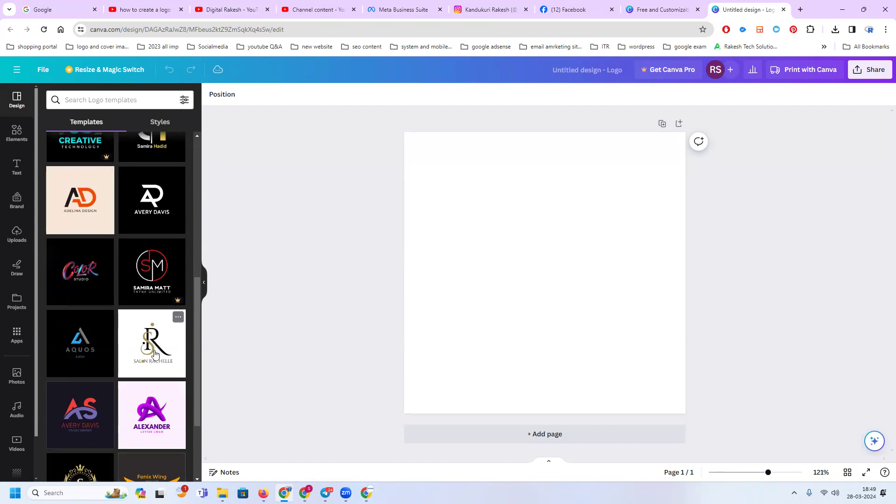
pyautogui.scroll(-2, 146, 364)
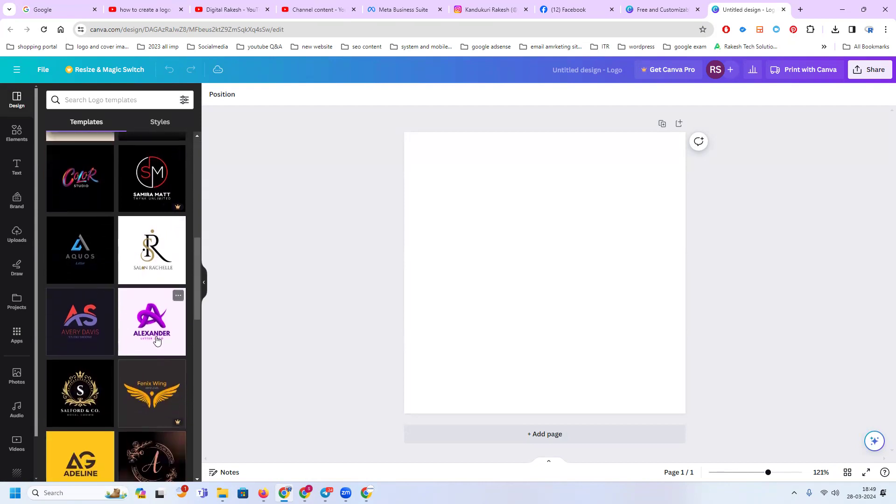
pyautogui.click(154, 251)
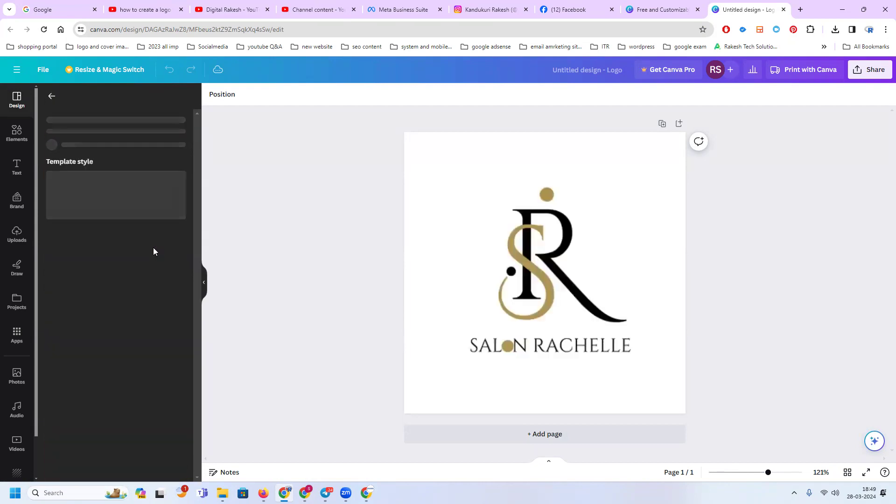
# Replace the gold letter S in the monogram with D
pyautogui.click(522, 269)
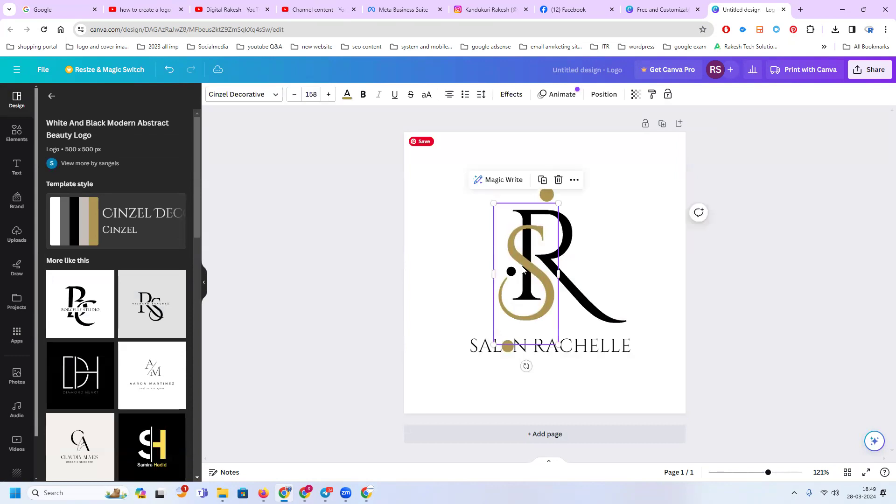
pyautogui.doubleClick(522, 269)
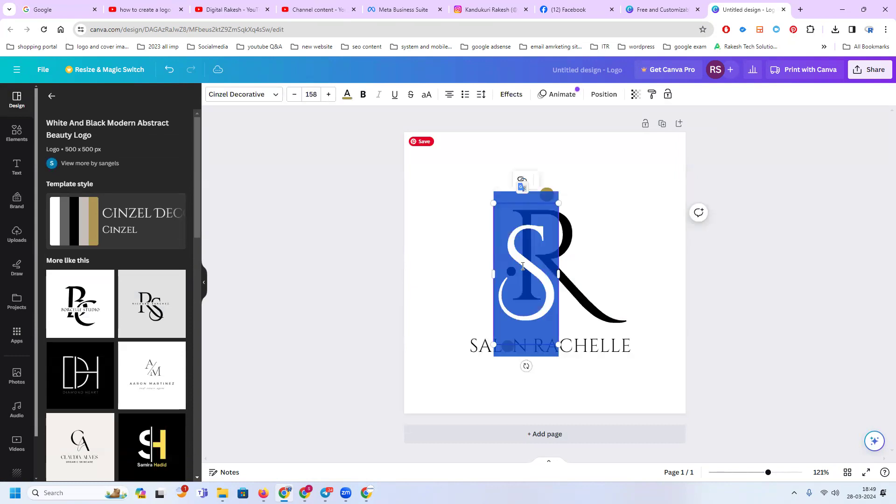
pyautogui.write('D')
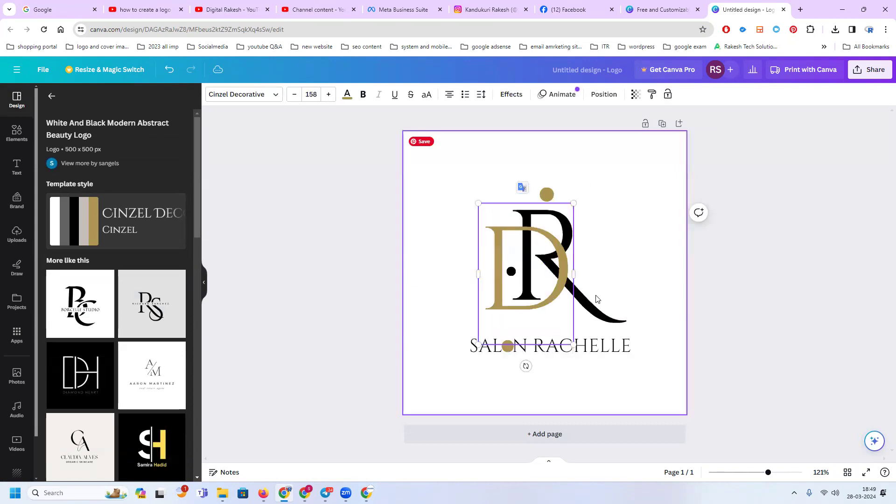
# Replace the salon name below the monogram with "Digital Rakesh"
pyautogui.doubleClick(586, 352)
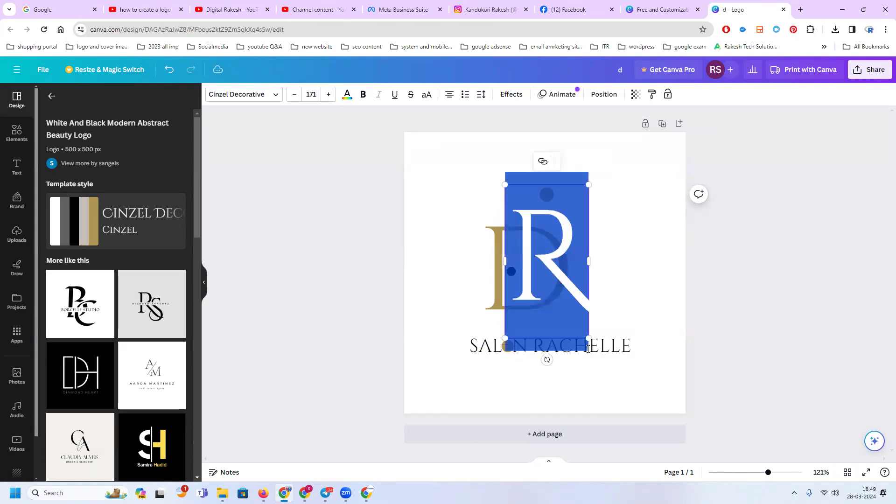
pyautogui.doubleClick(610, 346)
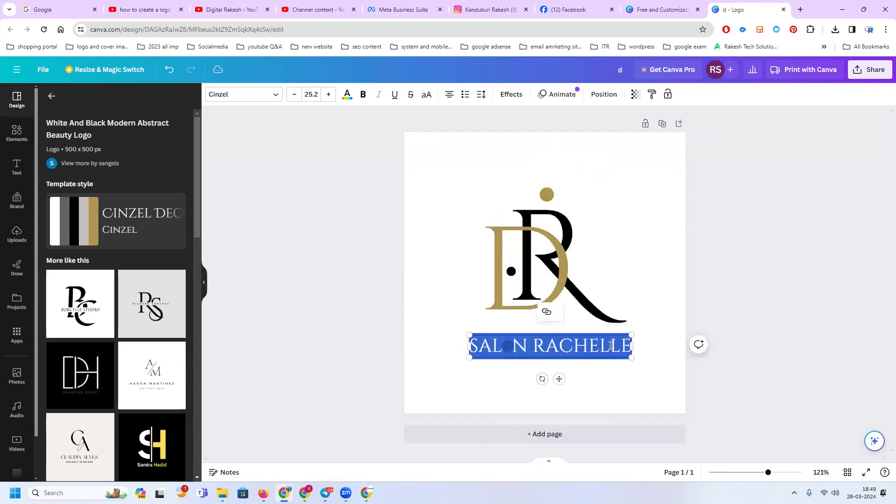
pyautogui.write('Digital Rakesh')
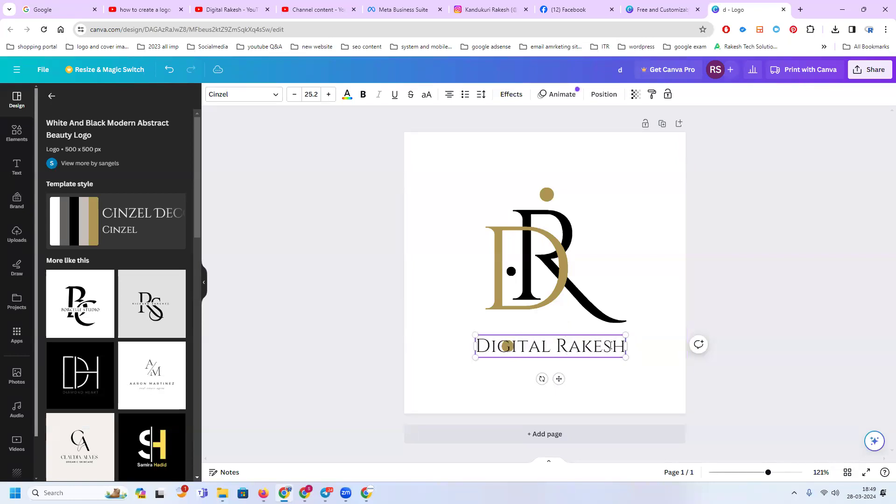
pyautogui.click(704, 300)
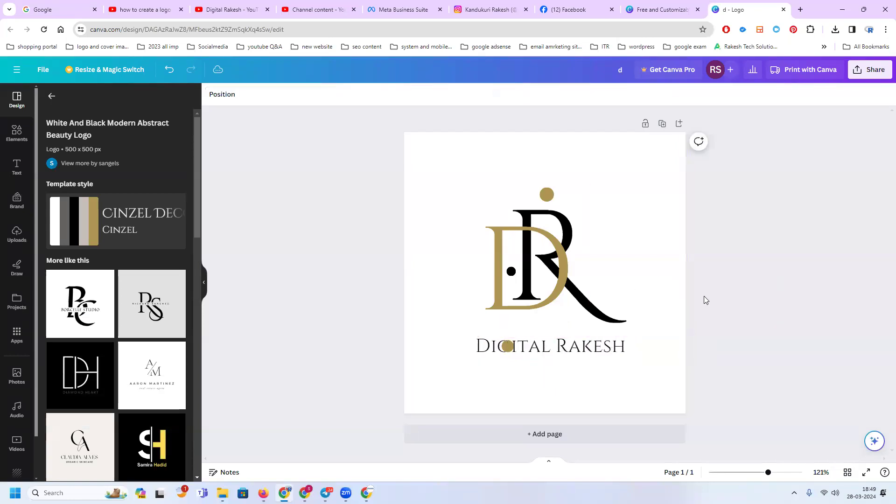
# Recolor only the second word of the brand name below the monogram with the gold document color
pyautogui.click(538, 349)
pyautogui.click(543, 348)
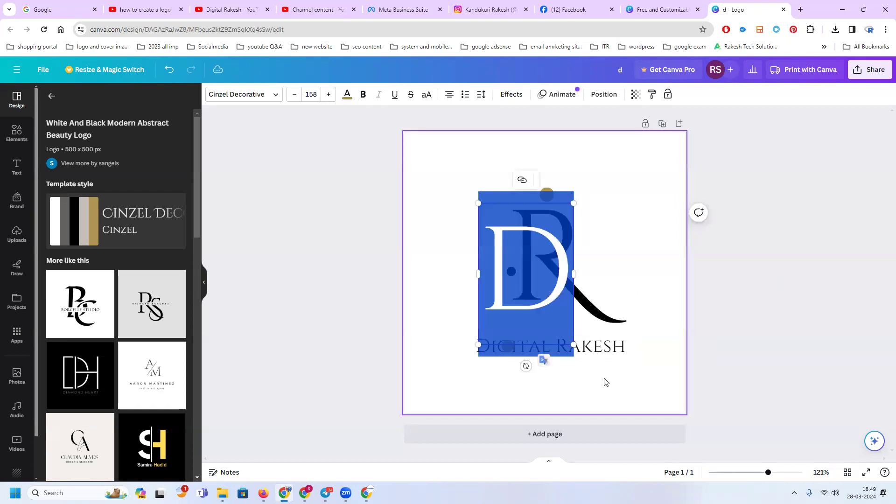
pyautogui.click(610, 350)
pyautogui.doubleClick(583, 351)
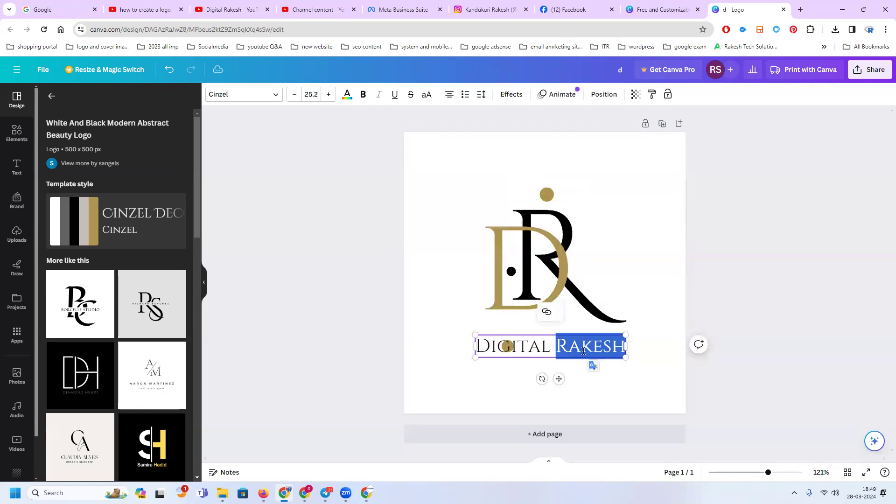
pyautogui.click(346, 95)
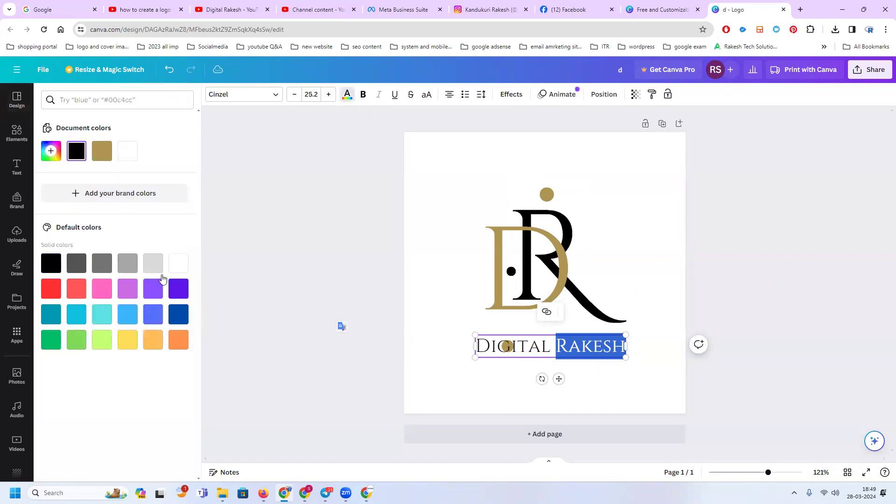
pyautogui.click(102, 150)
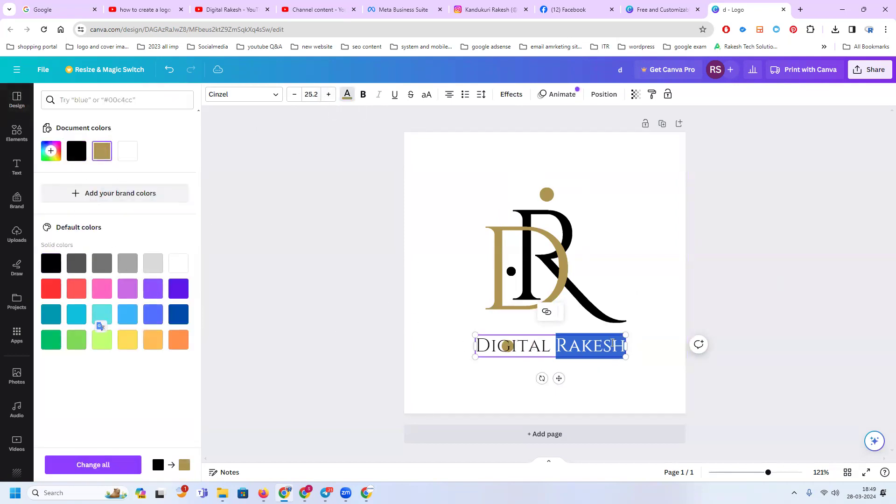
pyautogui.click(780, 306)
pyautogui.click(536, 377)
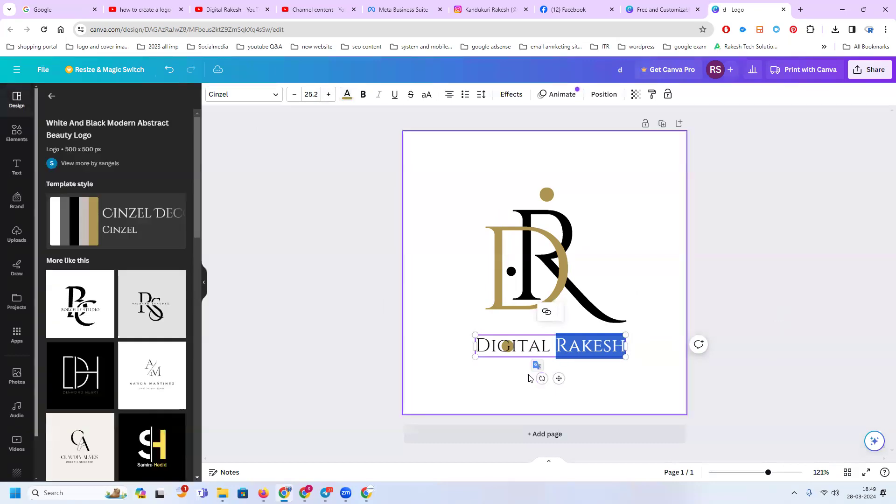
pyautogui.click(492, 376)
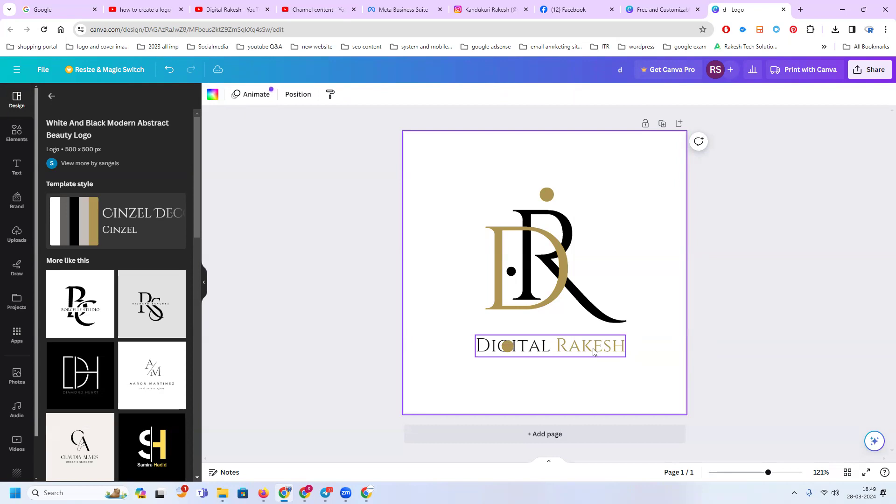
# Shift the brand name down and the gold D up to free the small gold dot below the monogram, and delete that dot
pyautogui.click(511, 349)
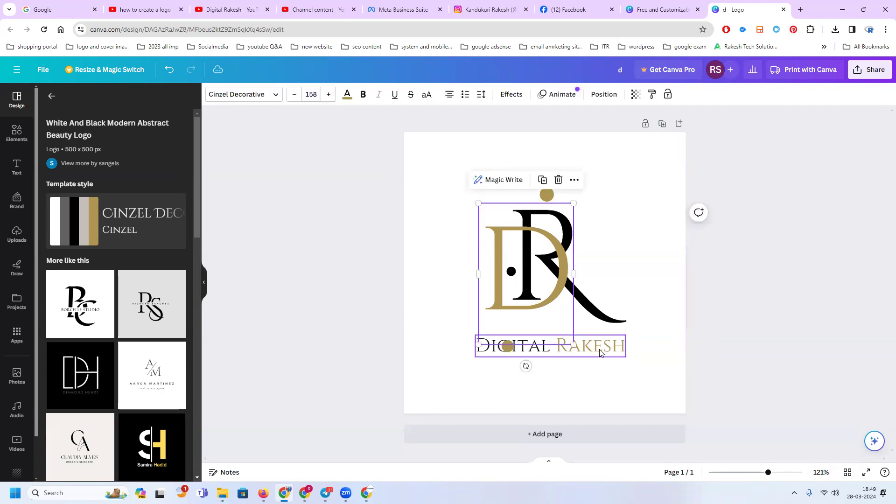
pyautogui.moveTo(540, 355); pyautogui.dragTo(540, 375)
pyautogui.click(508, 349)
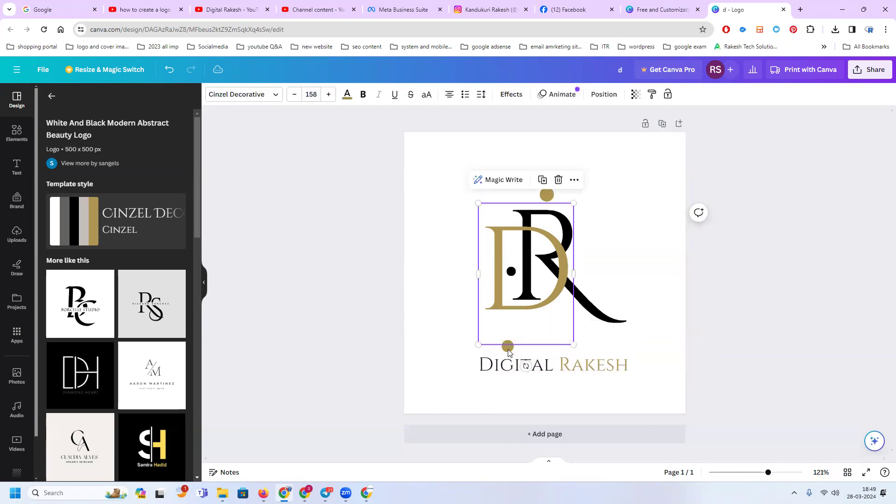
pyautogui.click(509, 344)
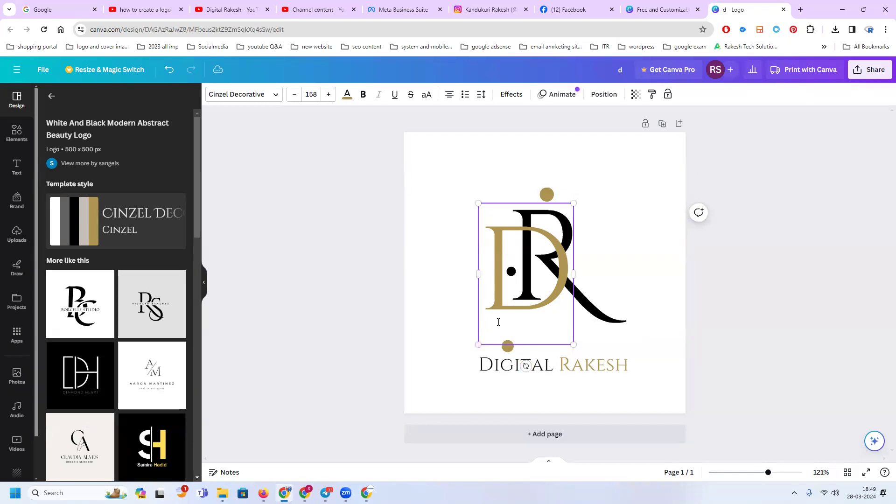
pyautogui.moveTo(490, 320); pyautogui.dragTo(490, 296)
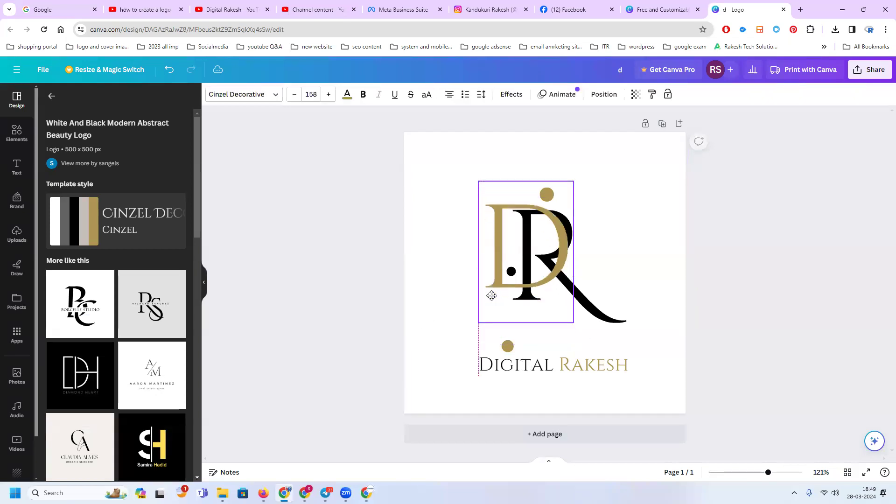
pyautogui.click(506, 345)
pyautogui.press('Delete')
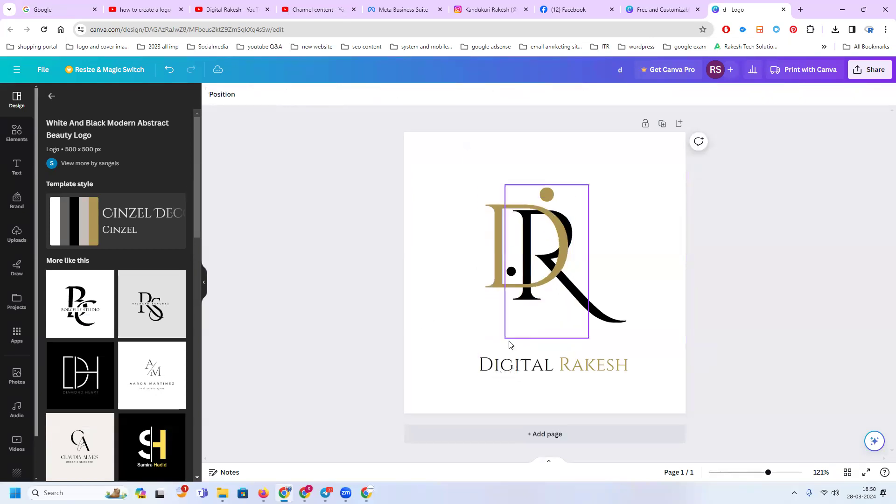
# Lower the gold D so it overlaps the R again, and move the brand name up close beneath the monogram
pyautogui.click(505, 285)
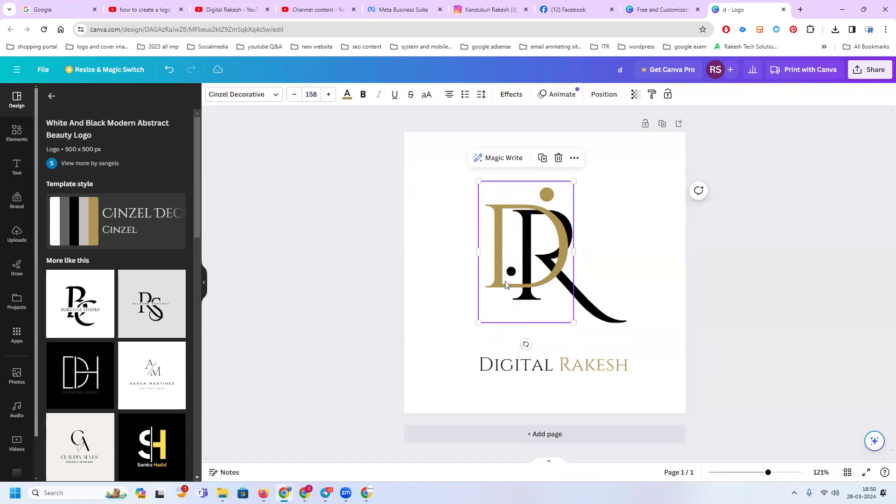
pyautogui.moveTo(506, 286); pyautogui.dragTo(510, 311)
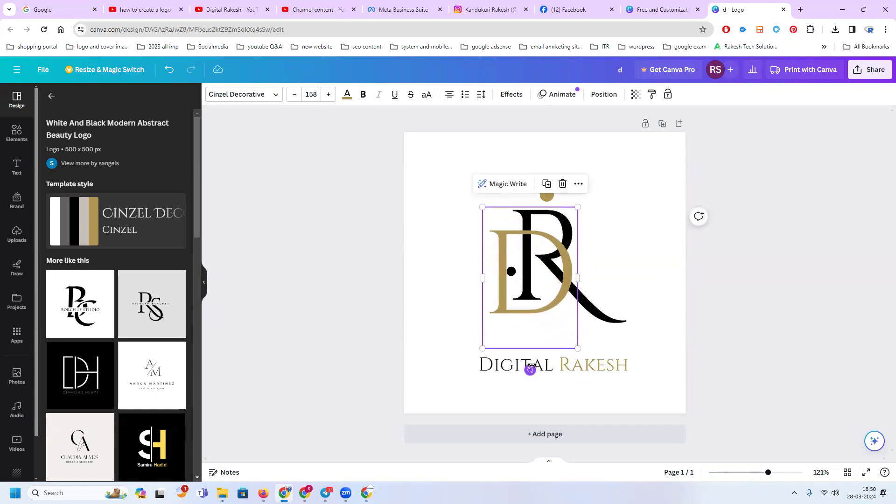
pyautogui.moveTo(531, 365); pyautogui.dragTo(531, 344)
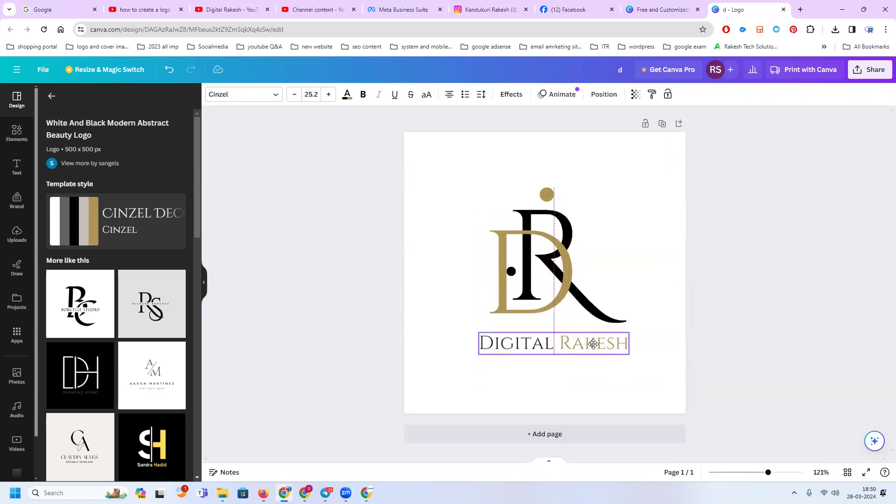
pyautogui.click(750, 295)
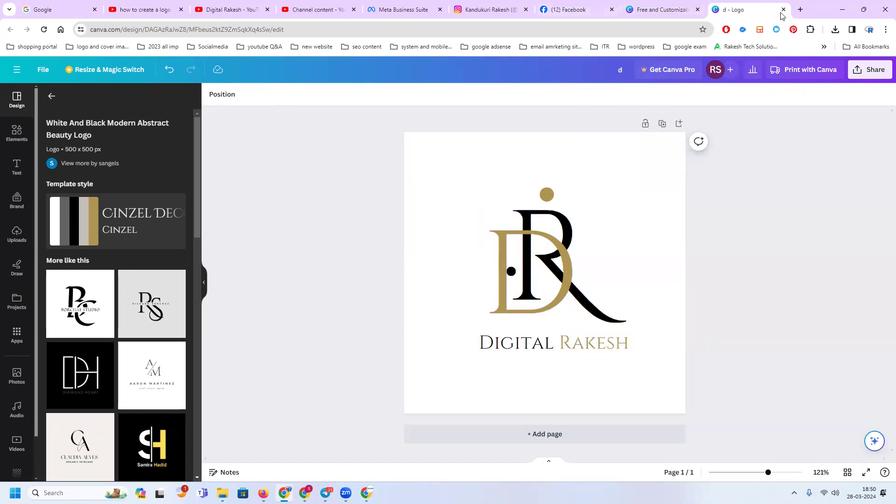
# Open rakeshtechsolutions.com and amazon.in in separate new browser tabs to look at their logos
pyautogui.click(800, 10)
pyautogui.write('rakeshtechsolutions.com')
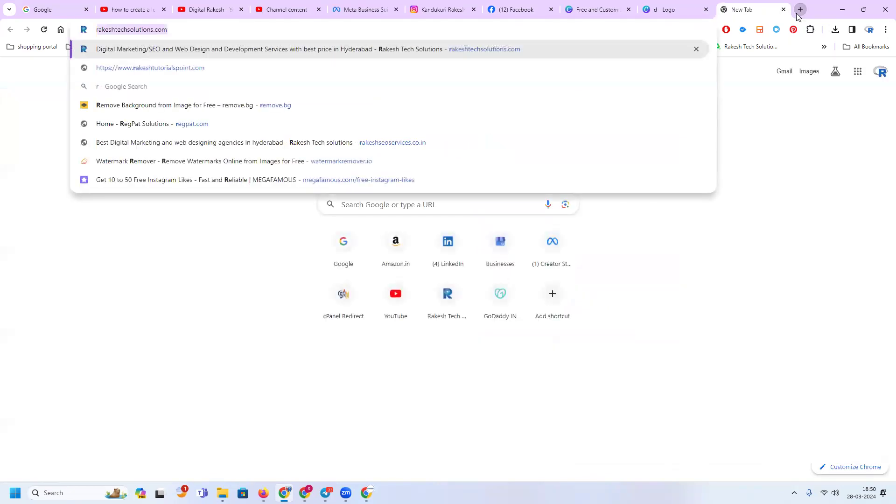
pyautogui.press('Return')
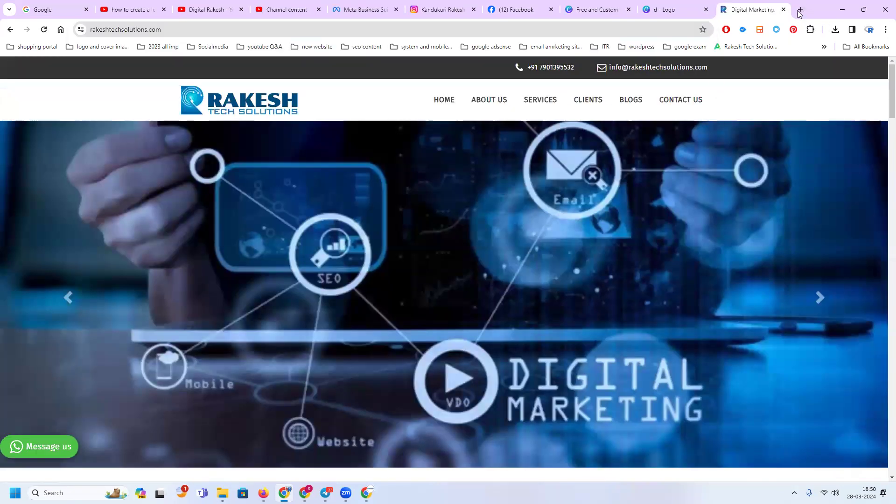
pyautogui.click(799, 10)
pyautogui.write('amaz')
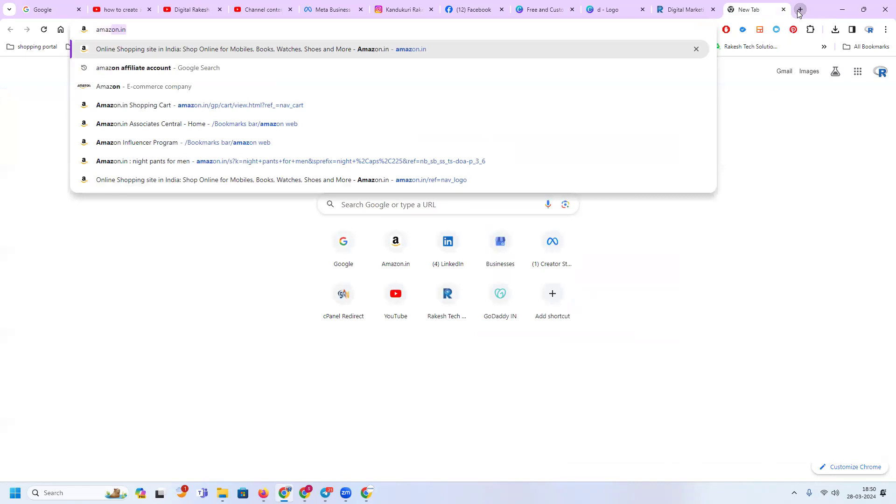
pyautogui.press('Return')
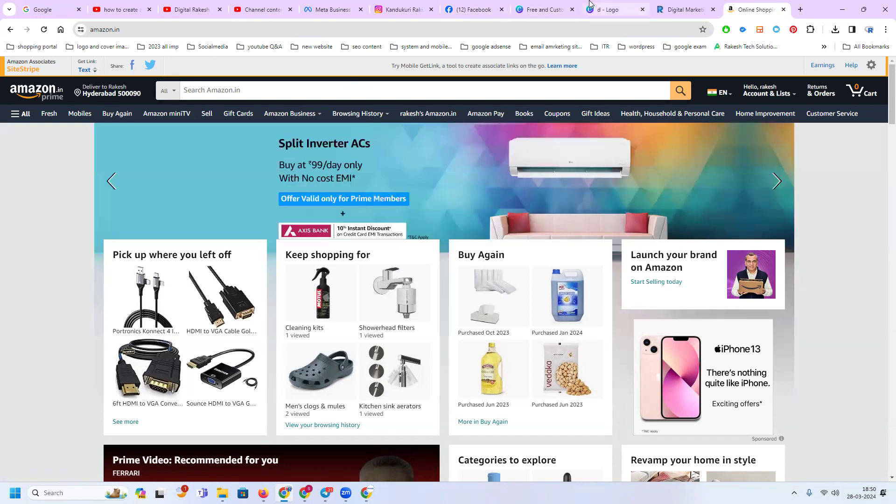
# Return to the Canva logo design and add the uploaded photo of the man in a suit, scaled down to fit inside the D
pyautogui.click(606, 10)
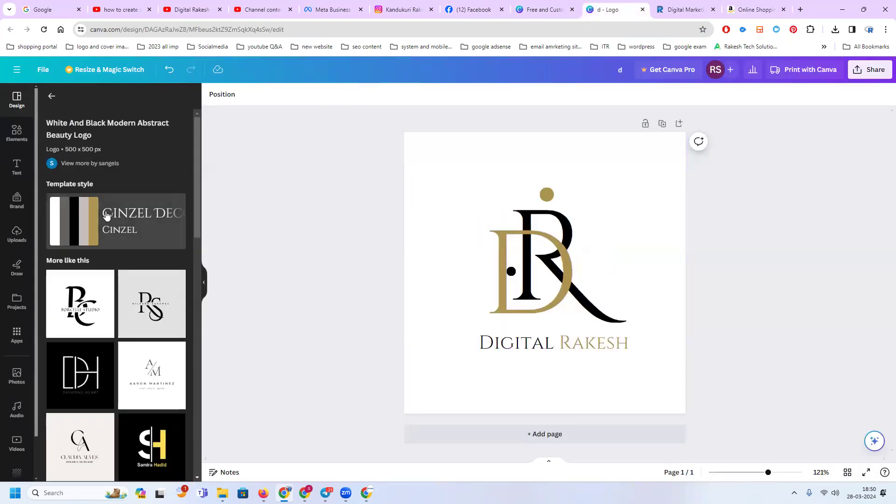
pyautogui.click(50, 97)
pyautogui.scroll(-5, 103, 229)
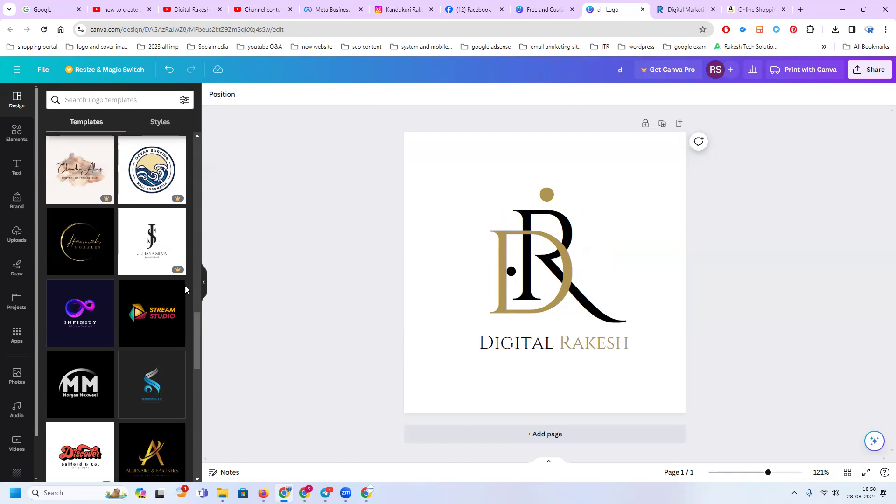
pyautogui.click(18, 236)
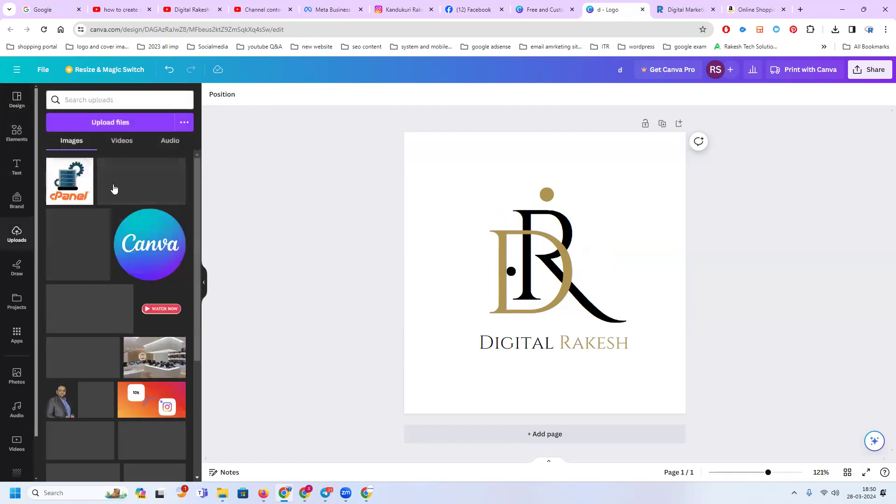
pyautogui.click(61, 399)
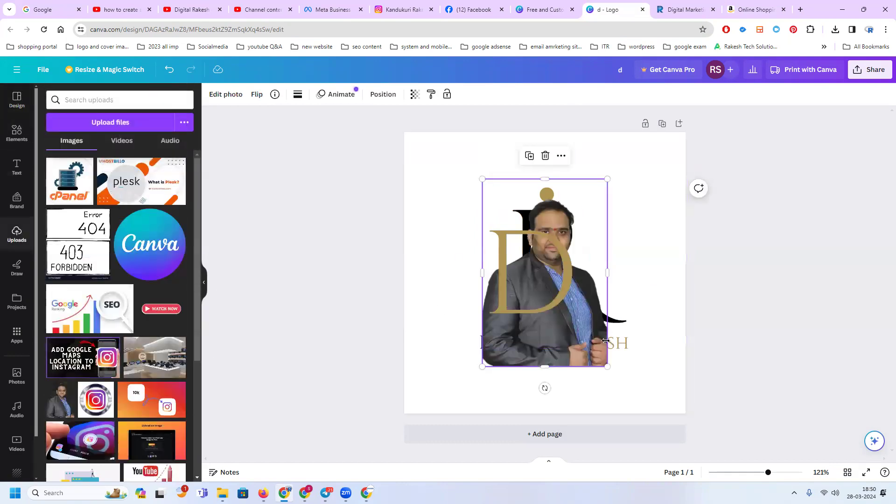
pyautogui.moveTo(571, 325); pyautogui.dragTo(566, 300)
pyautogui.moveTo(482, 179); pyautogui.dragTo(511, 235)
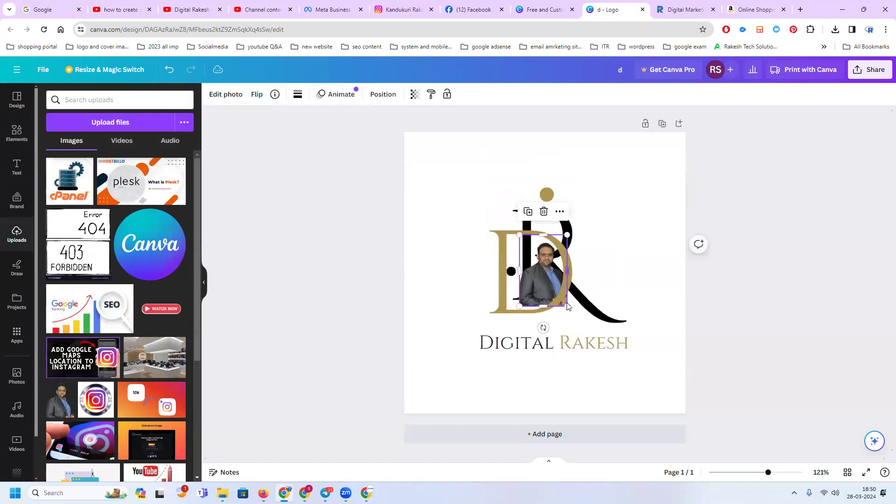
pyautogui.moveTo(560, 301); pyautogui.dragTo(543, 282)
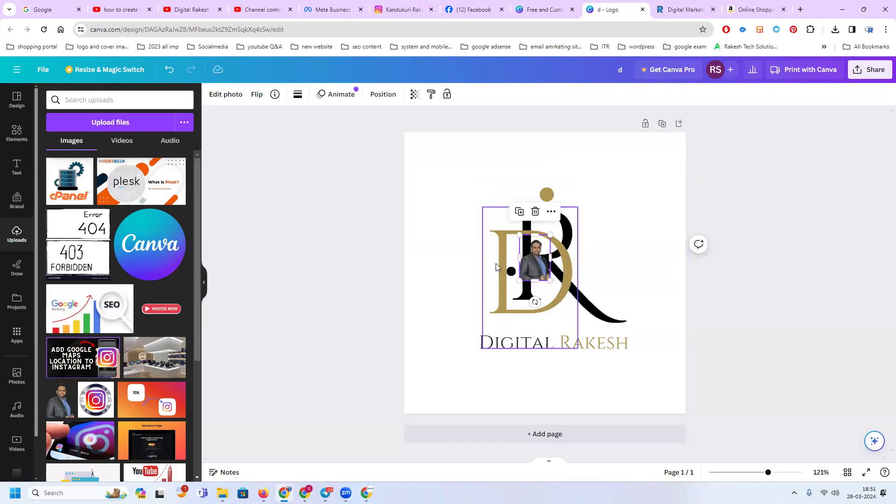
# Move the gold D slightly upward and send it backward one layer
pyautogui.moveTo(501, 265); pyautogui.dragTo(502, 254)
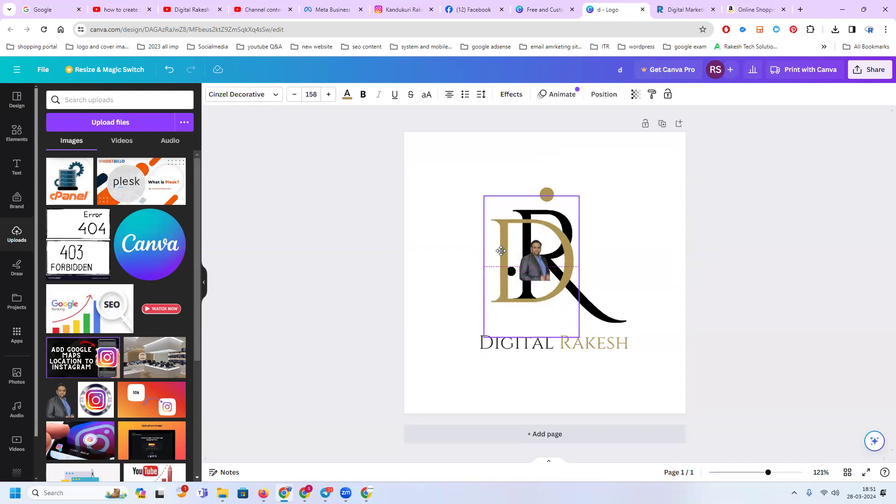
pyautogui.click(546, 257)
pyautogui.rightClick(539, 263)
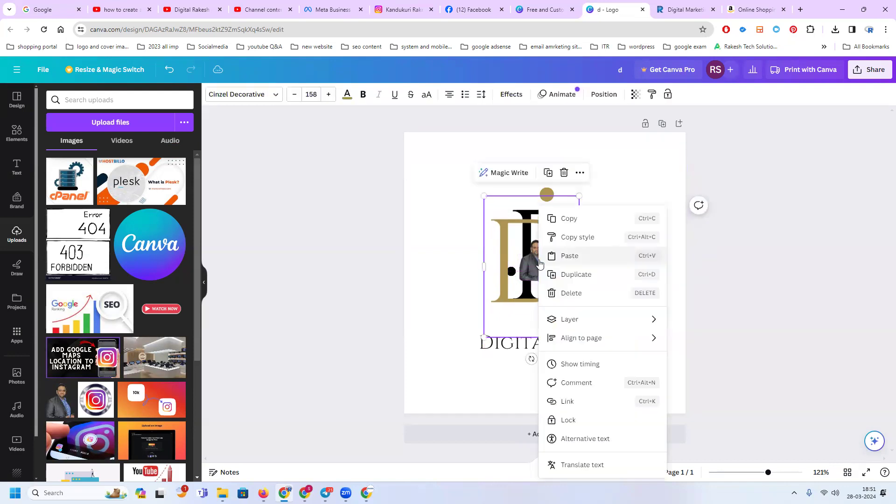
pyautogui.moveTo(603, 342)
pyautogui.moveTo(615, 326)
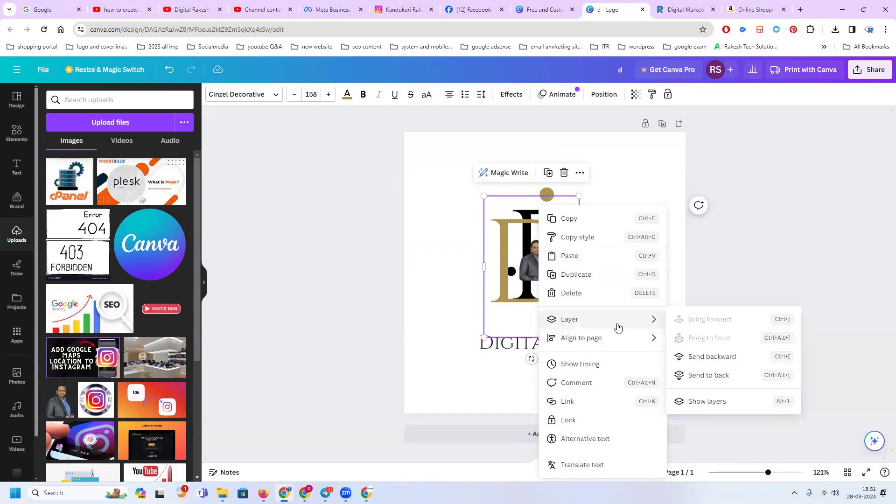
pyautogui.click(711, 362)
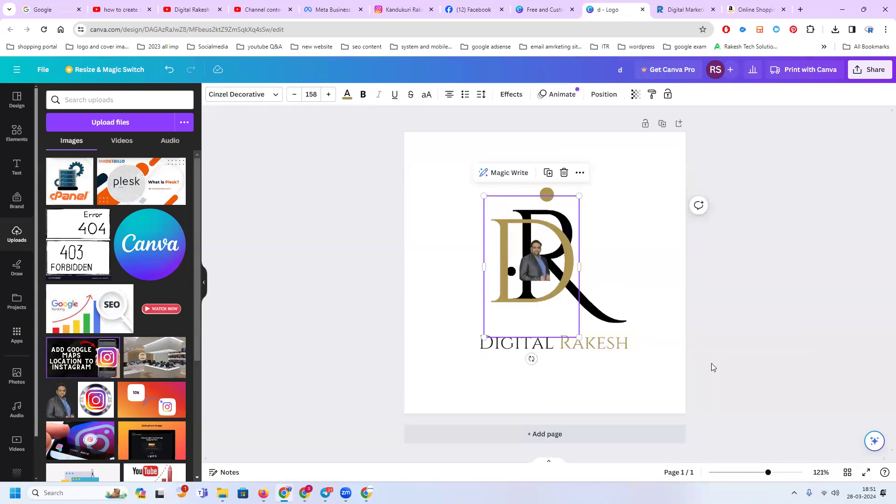
# Move the small photo down into the gap beneath the R's bowl
pyautogui.click(537, 259)
pyautogui.rightClick(537, 259)
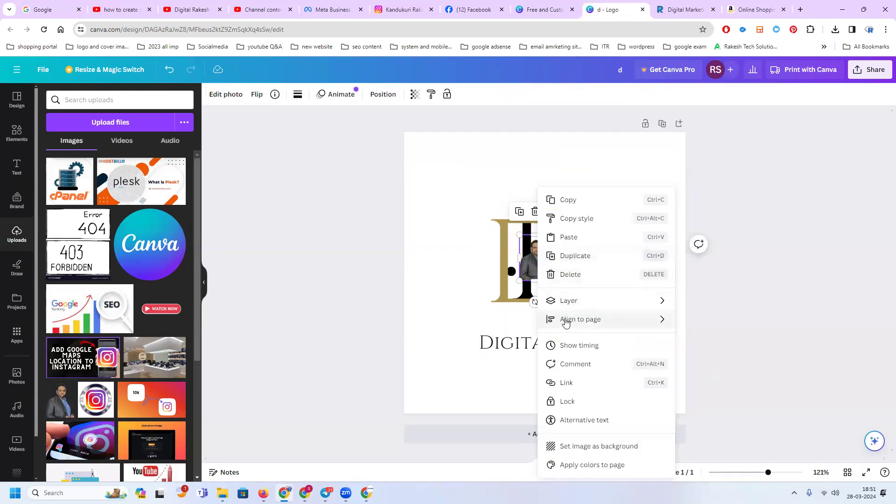
pyautogui.click(525, 256)
pyautogui.moveTo(529, 256); pyautogui.dragTo(542, 274)
pyautogui.click(758, 284)
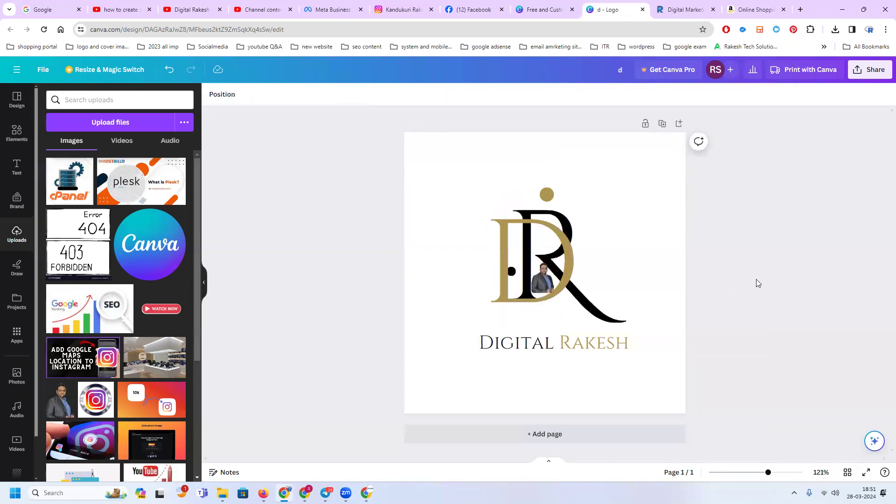
# Place the photo inside the R's upper bowl and shift the gold D slightly up and toward the left
pyautogui.moveTo(544, 283); pyautogui.dragTo(530, 258)
pyautogui.moveTo(518, 288)
pyautogui.mouseDown()
pyautogui.moveTo(515, 316)
pyautogui.moveTo(520, 279)
pyautogui.moveTo(512, 276)
pyautogui.mouseUp()
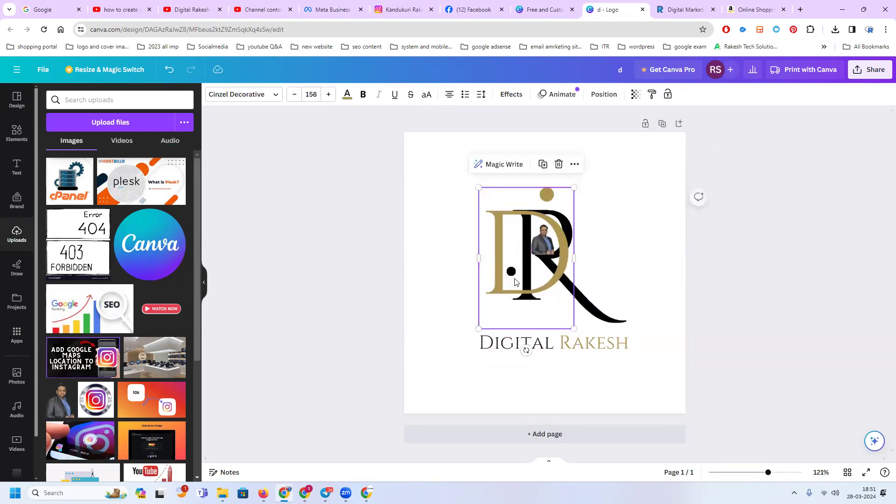
pyautogui.moveTo(541, 246); pyautogui.dragTo(540, 241)
pyautogui.click(739, 252)
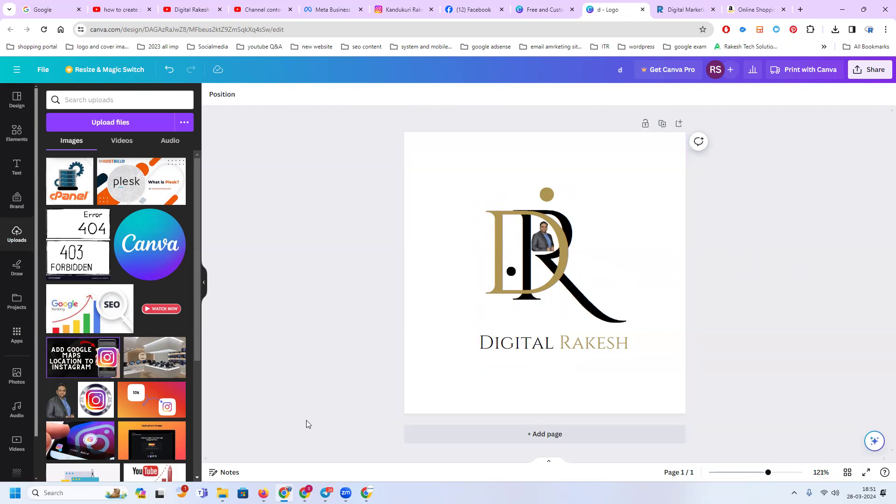
# Switch to the browser tab with the Digital Rakesh YouTube channel
pyautogui.click(177, 14)
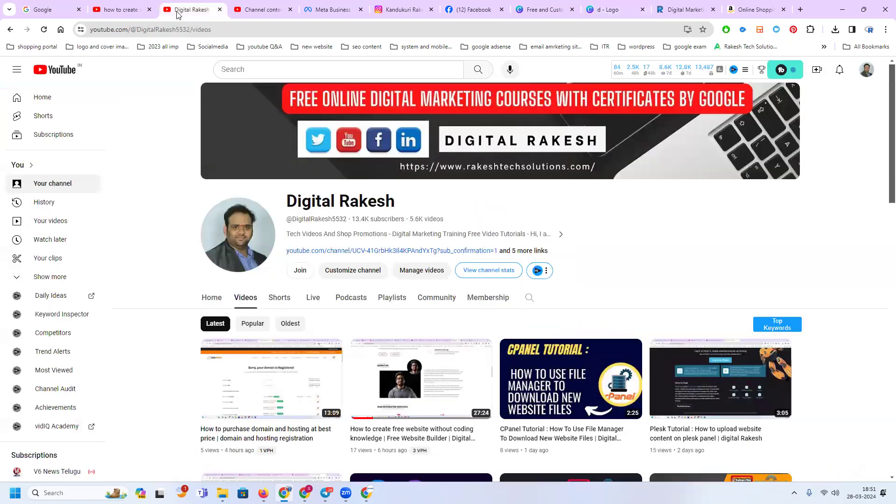